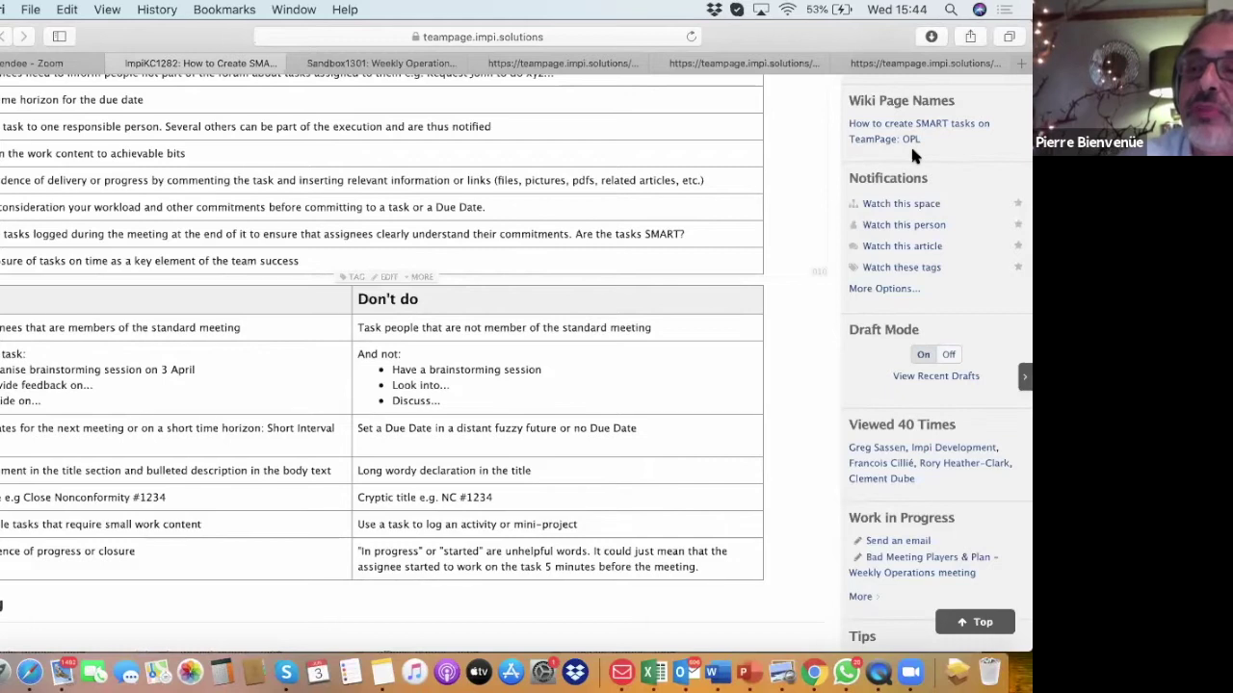
Close the article on creating SMART tasks and review the agenda of the Jun 3 Weekly Operations Meeting
left_click(118, 64)
scroll(443, 400, "down", 3)
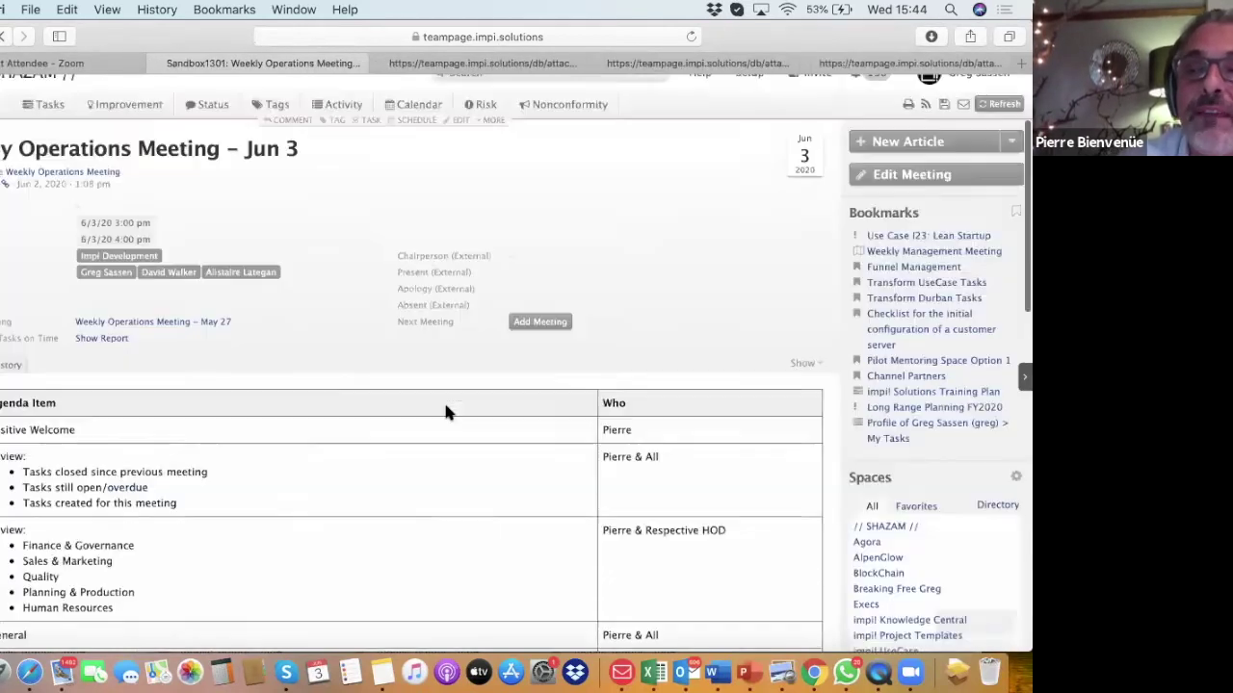
scroll(445, 412, "down", 2)
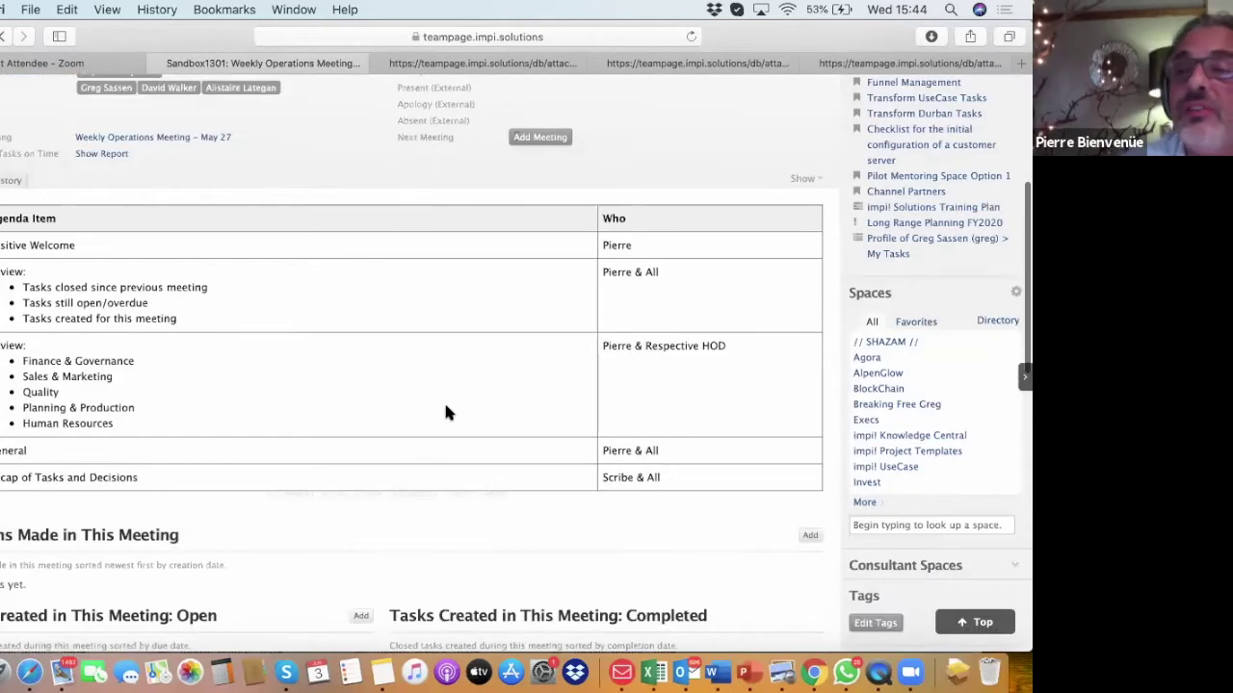
scroll(445, 412, "down", 2)
scroll(445, 412, "up", 1)
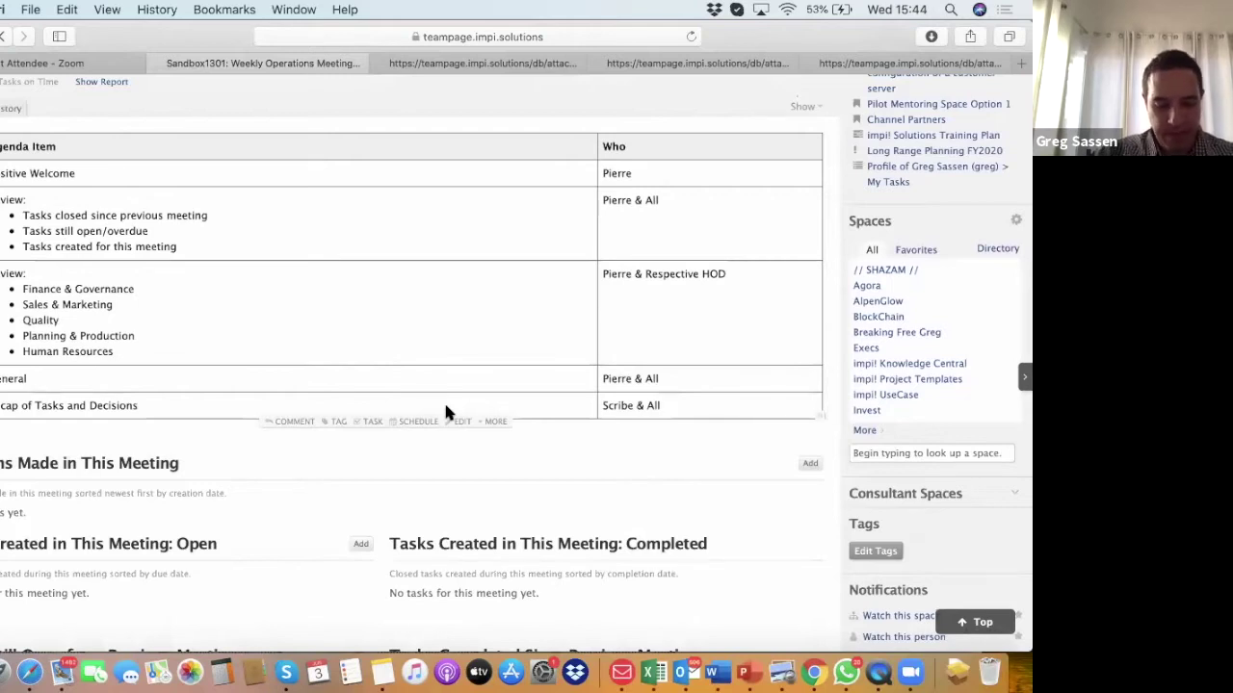
Review the tasks completed since the previous meeting, including the details of the production line markers task
scroll(462, 461, "down", 5)
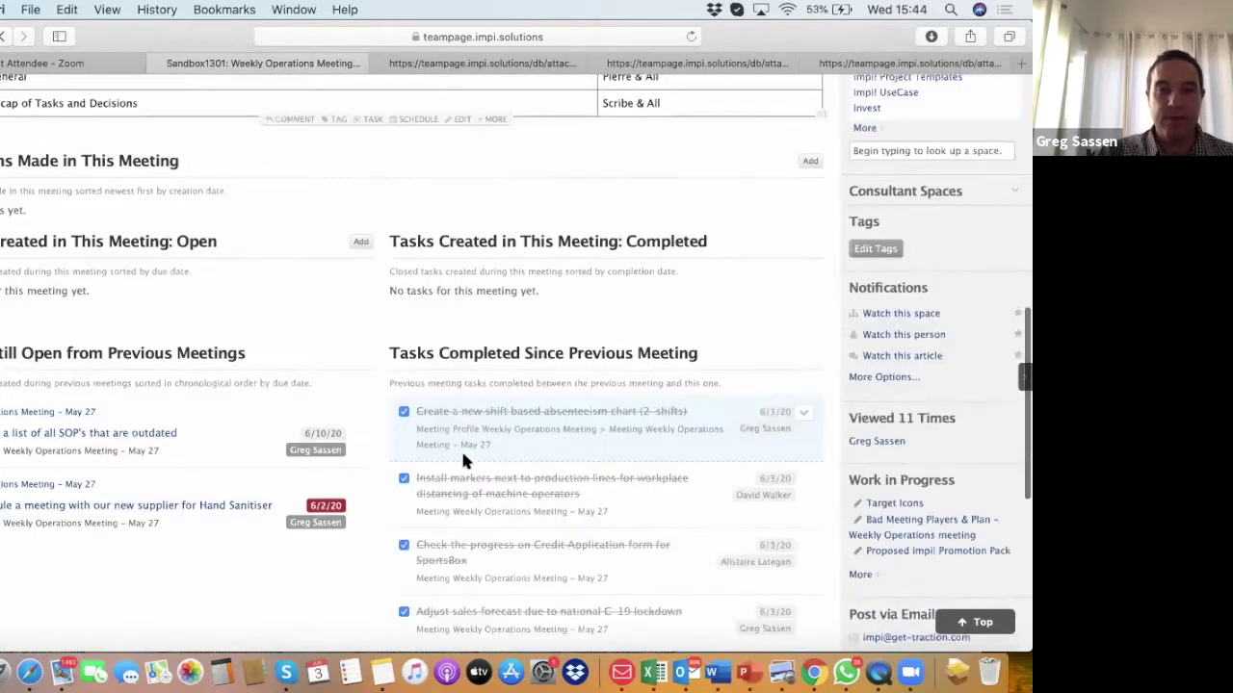
scroll(462, 461, "down", 2)
left_click(805, 381)
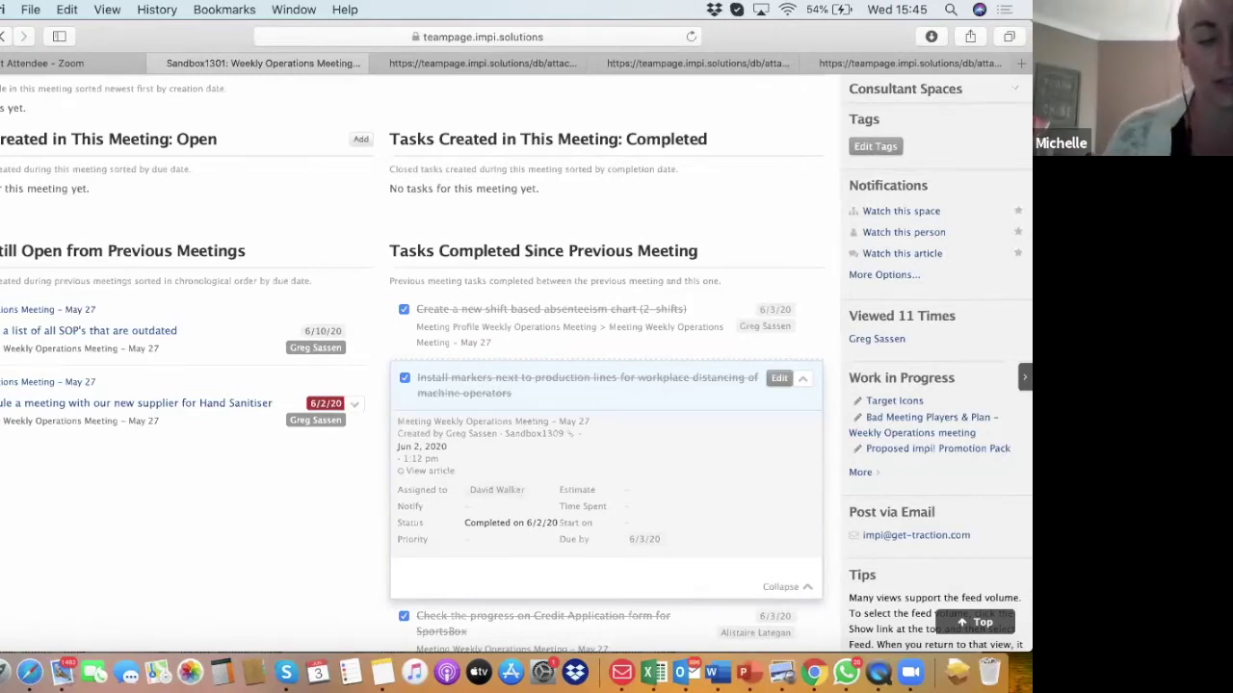
left_click(806, 379)
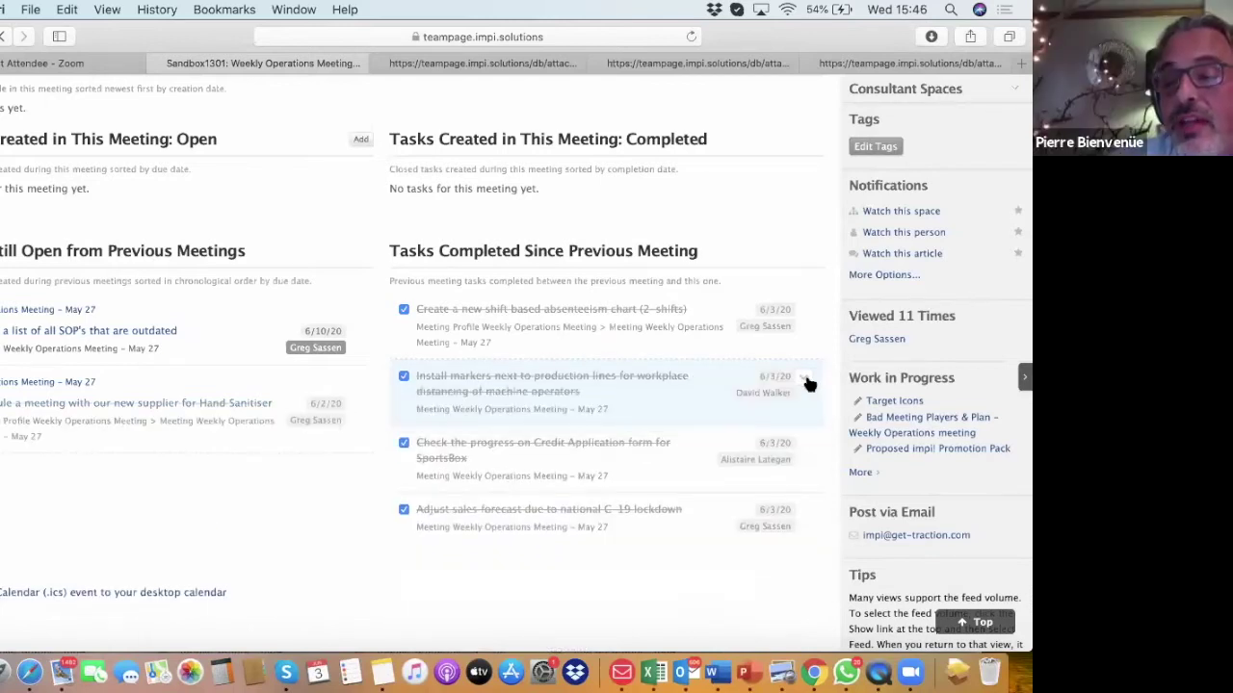
View the on-time task completion report in the Weekly Operations Meeting profile, and close the report
scroll(342, 220, "up", 2)
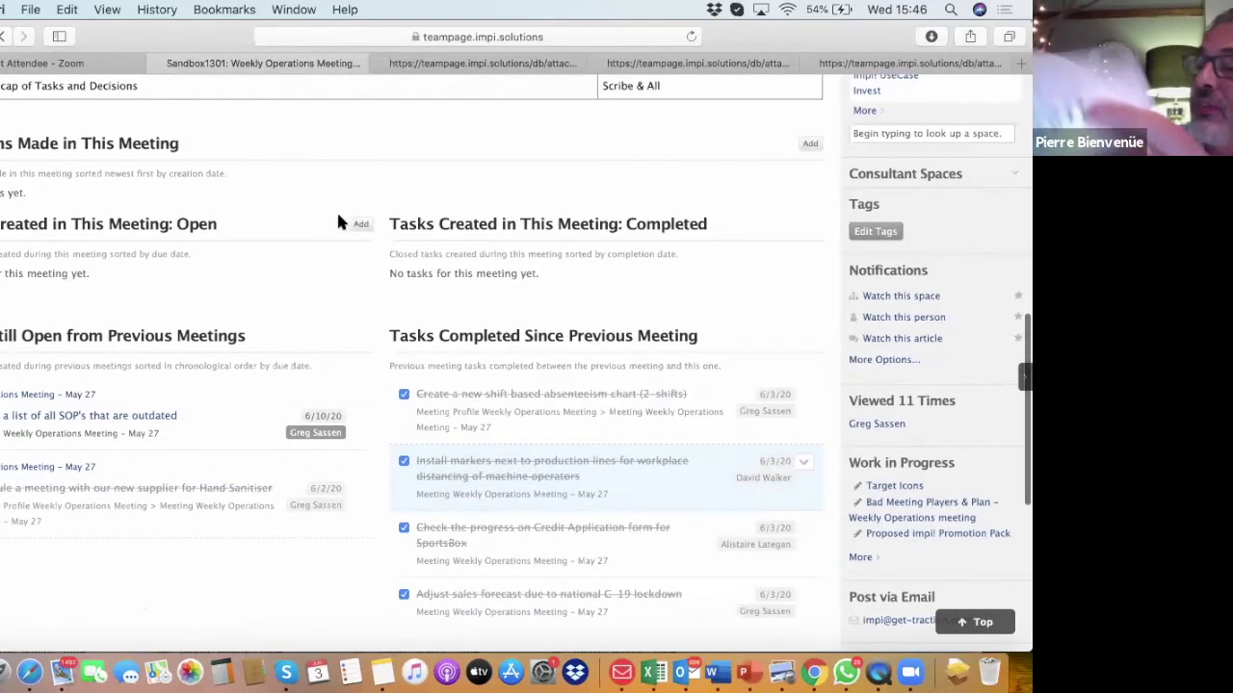
scroll(337, 222, "up", 10)
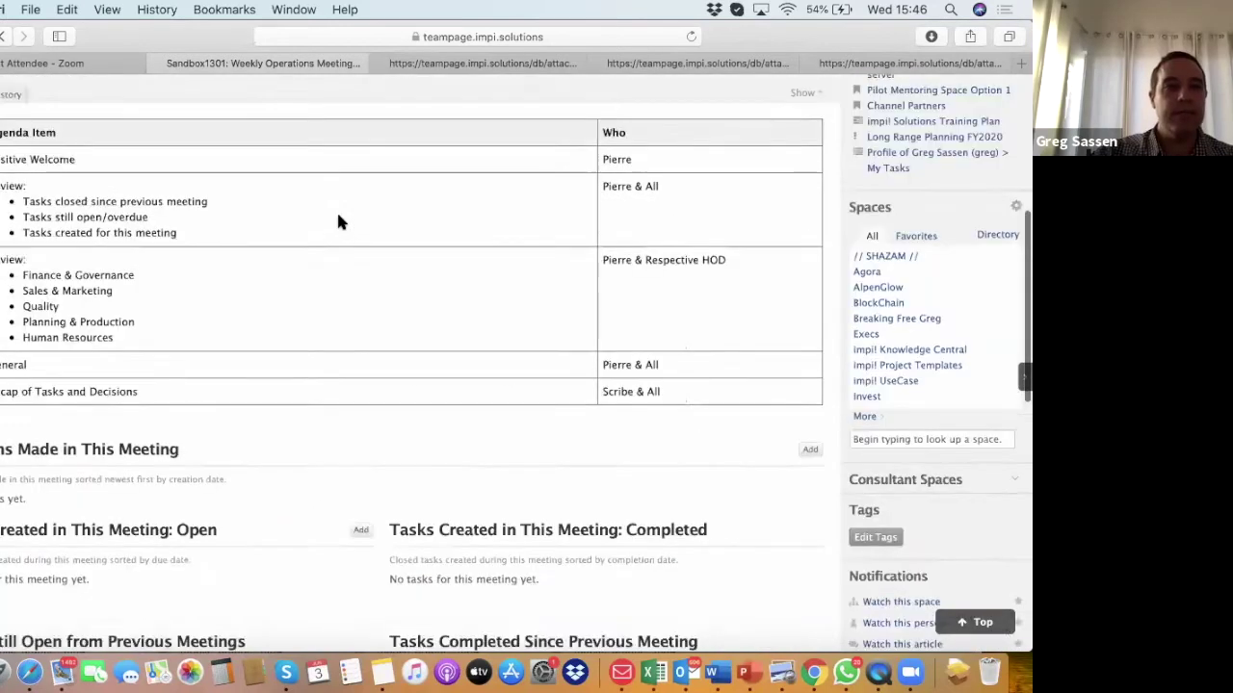
left_click(100, 233)
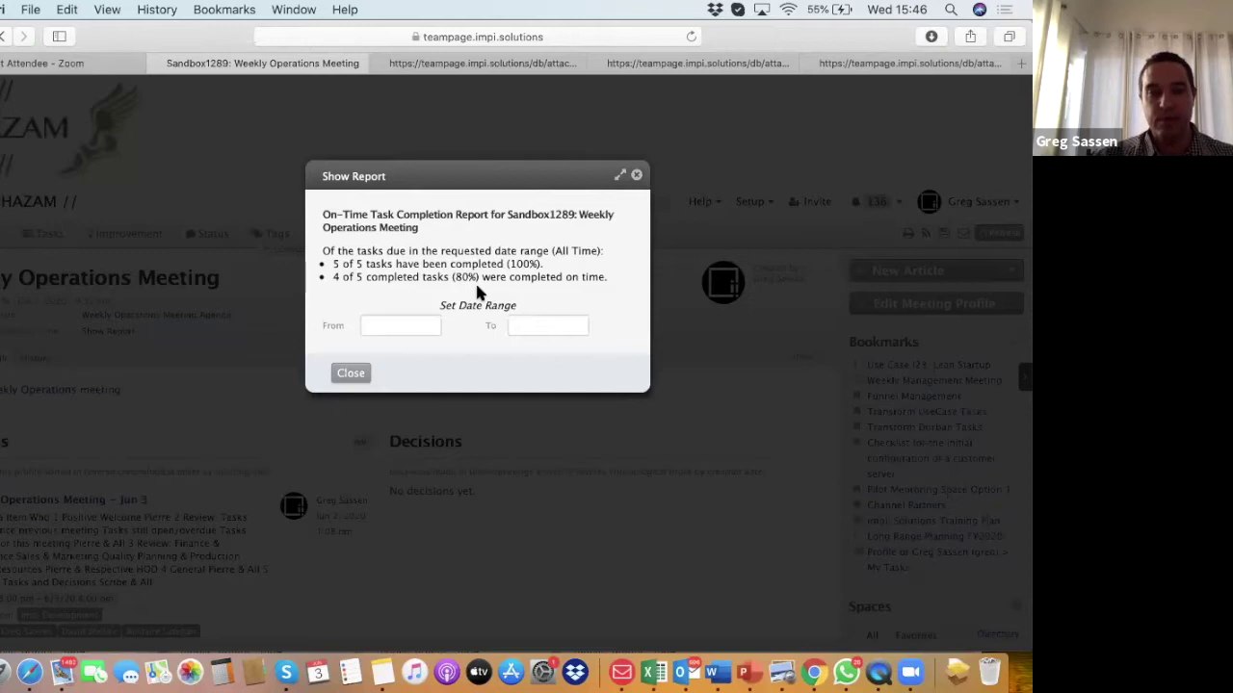
left_click(353, 373)
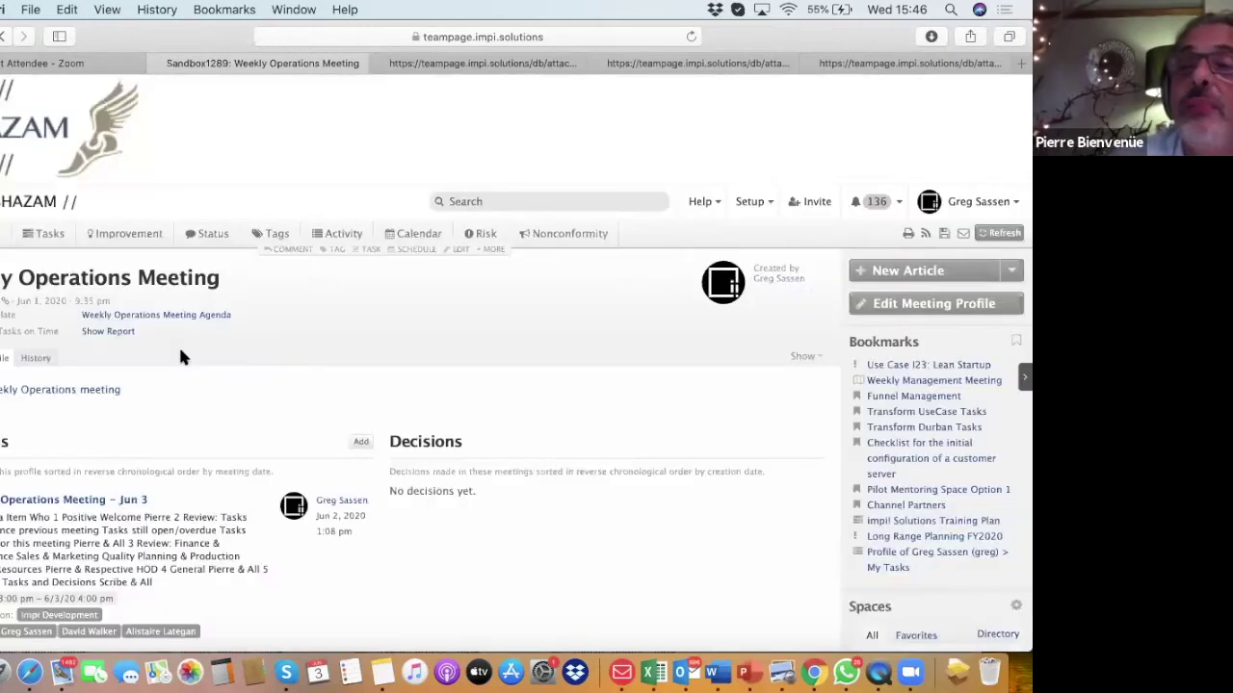
Return to the Jun 3 Weekly Operations Meeting and review its agenda, decisions and task sections
left_click(113, 502)
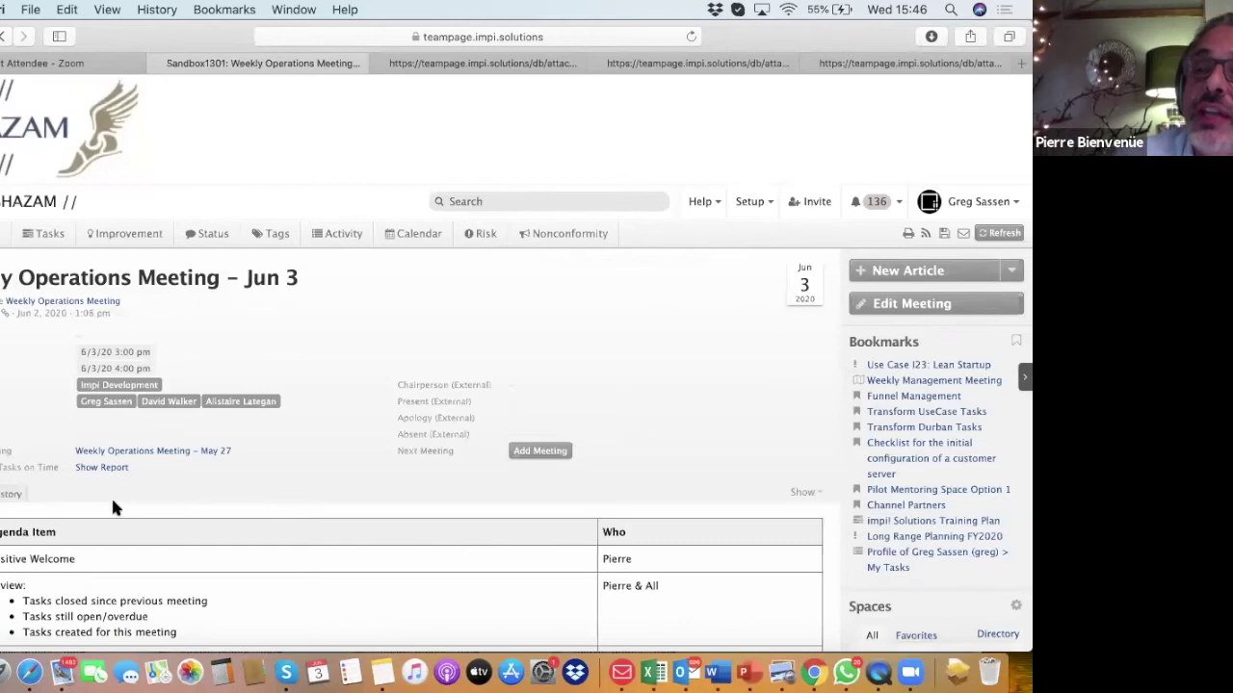
scroll(118, 514, "down", 5)
scroll(118, 514, "down", 1)
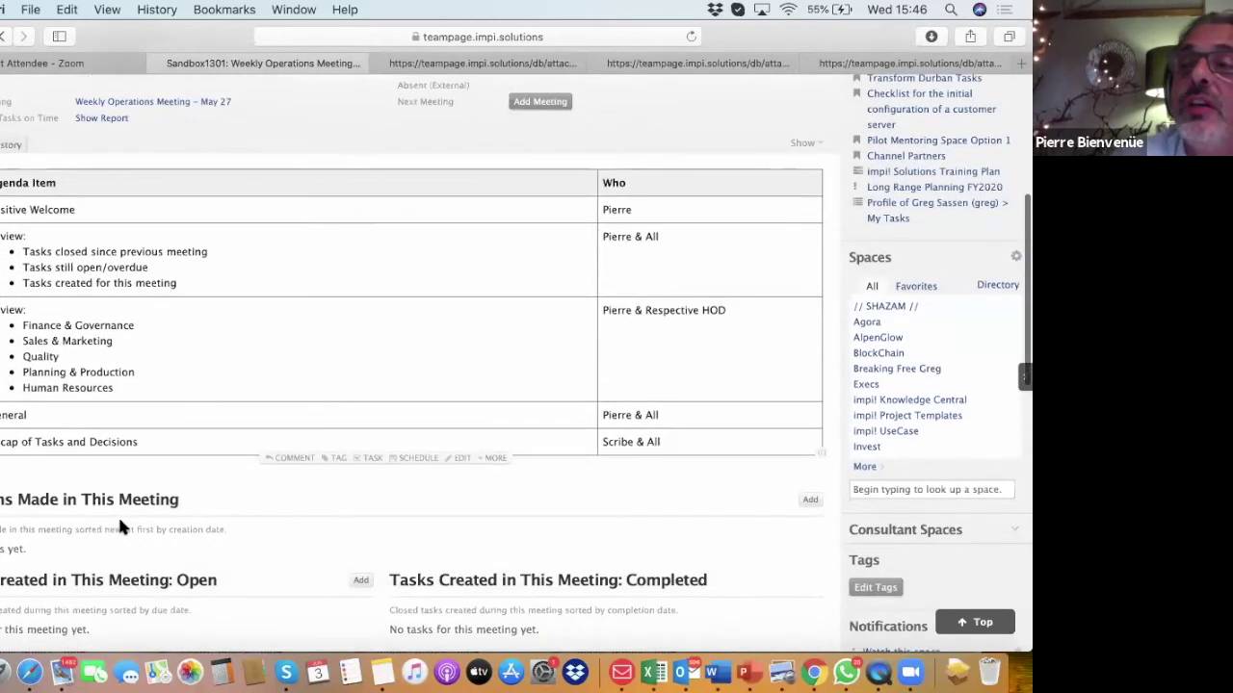
scroll(119, 523, "down", 1)
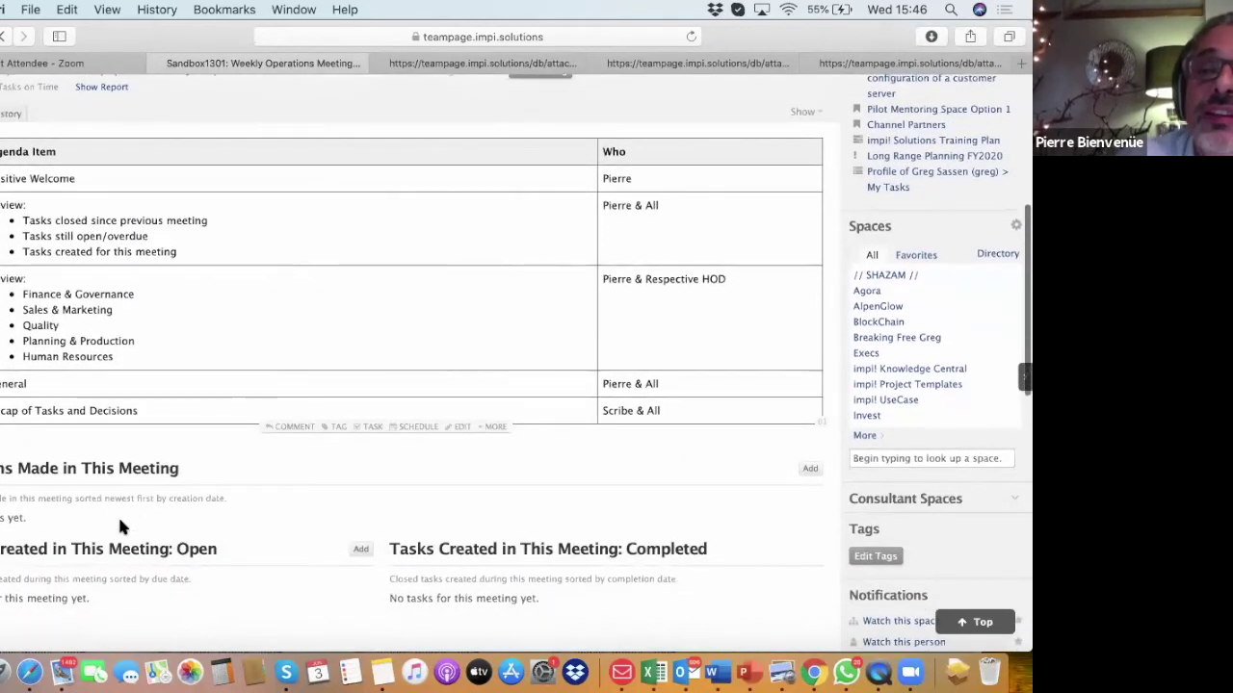
scroll(119, 525, "down", 1)
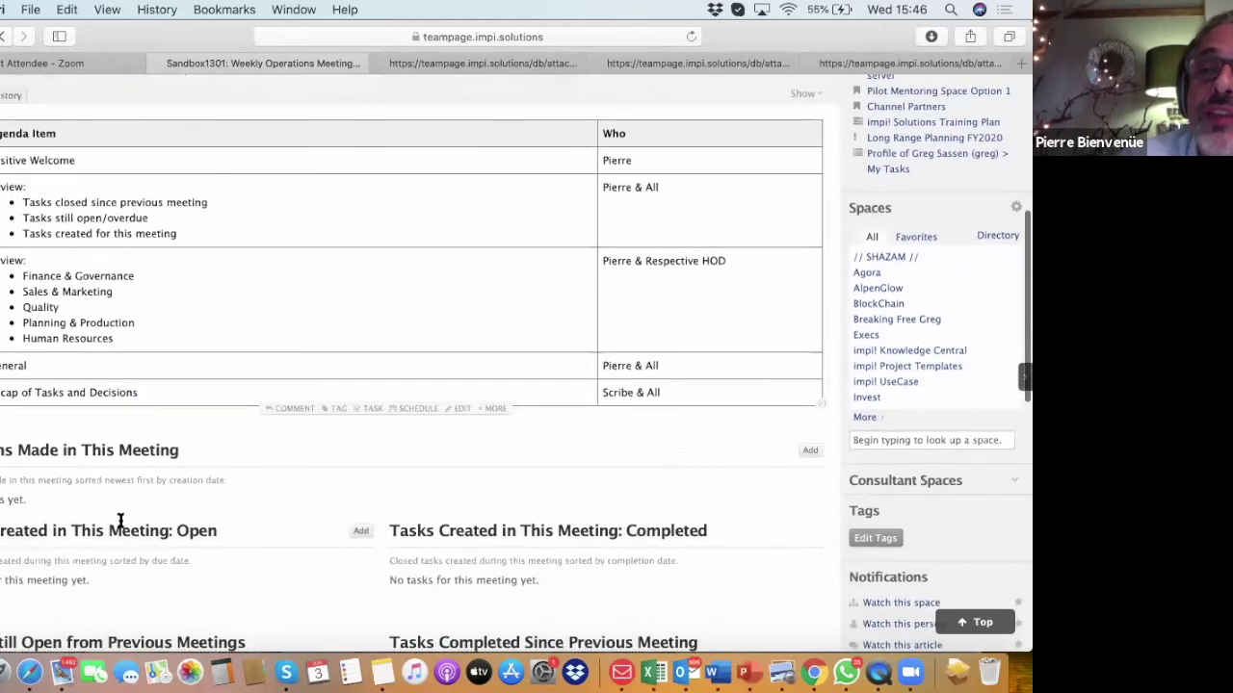
scroll(119, 525, "down", 1)
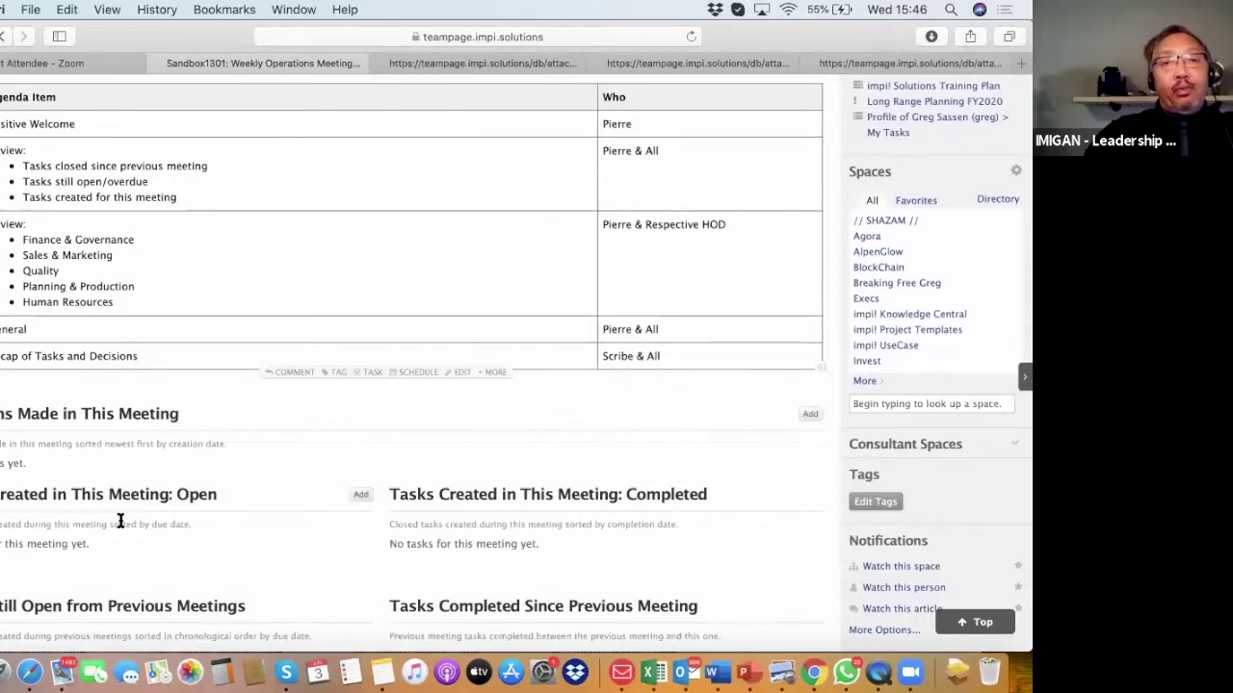
scroll(120, 521, "down", 1)
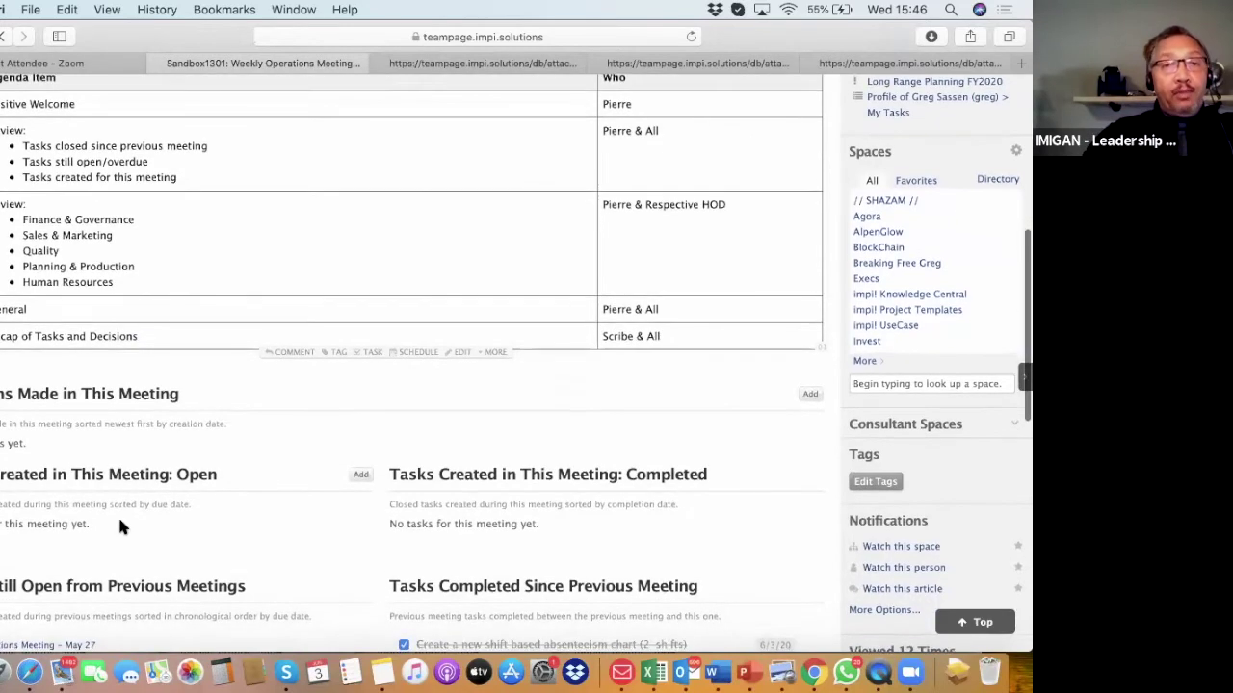
scroll(120, 526, "down", 3)
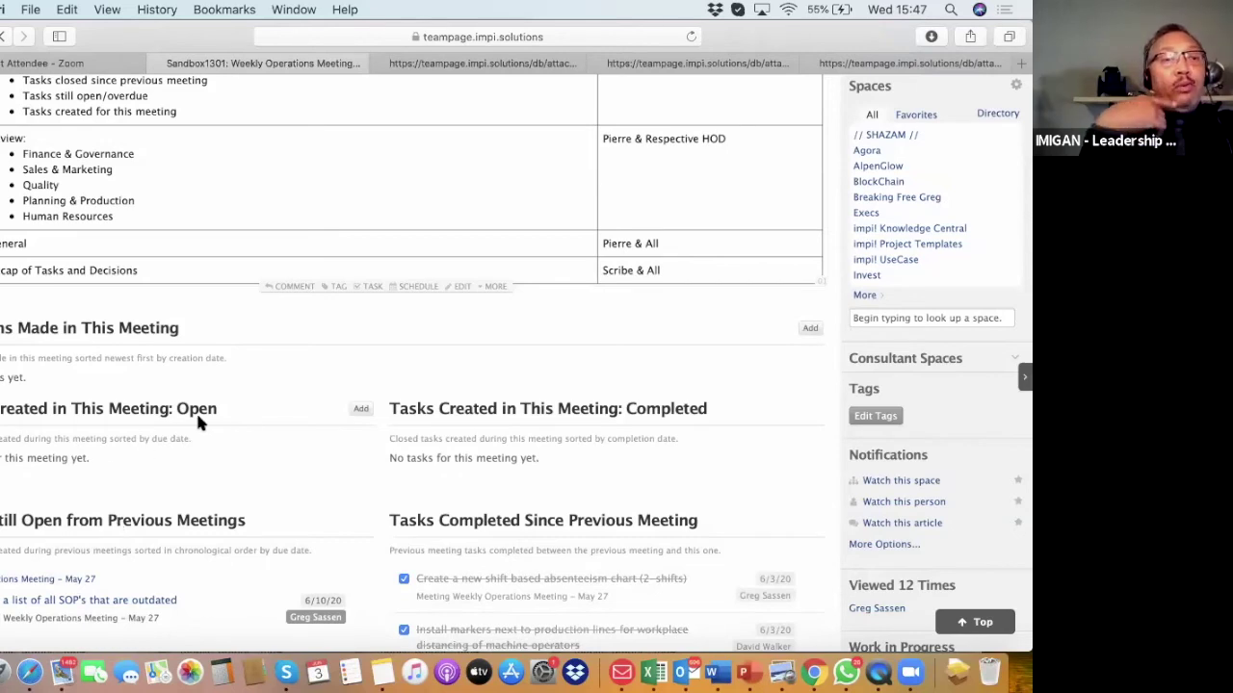
Try to save a new meeting task from the template "Follow-up on delayed processing of Credit Application for Totalsports"
left_click(362, 410)
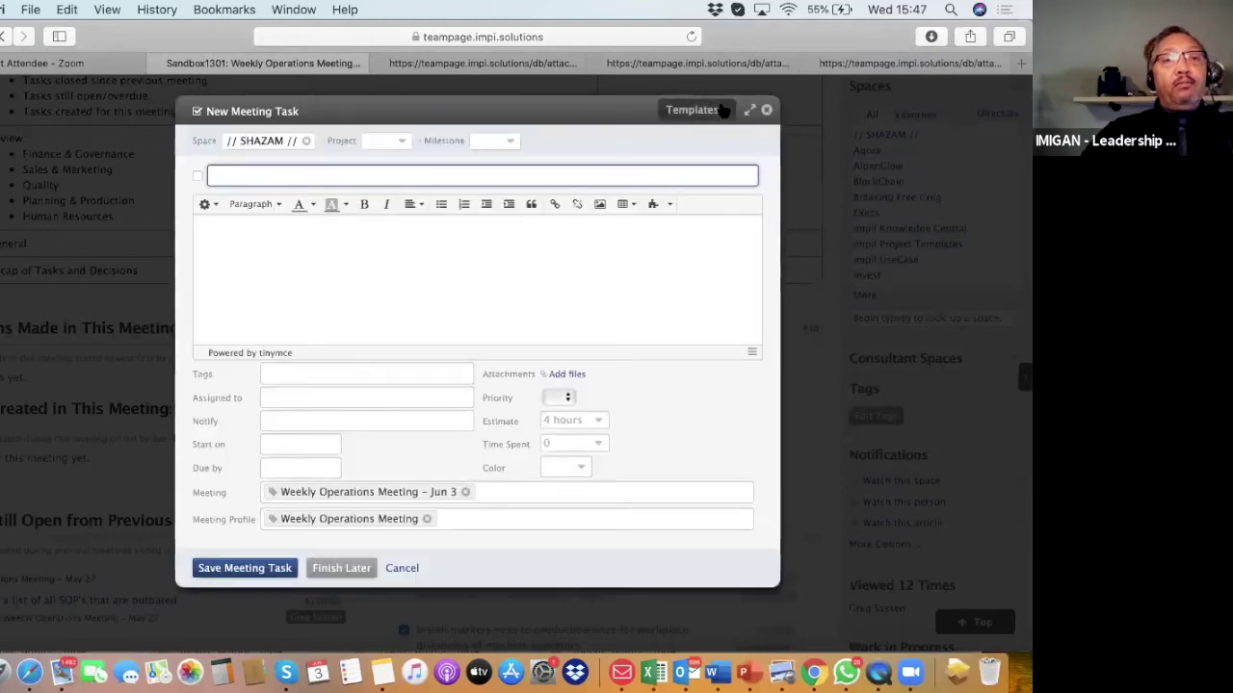
left_click(722, 110)
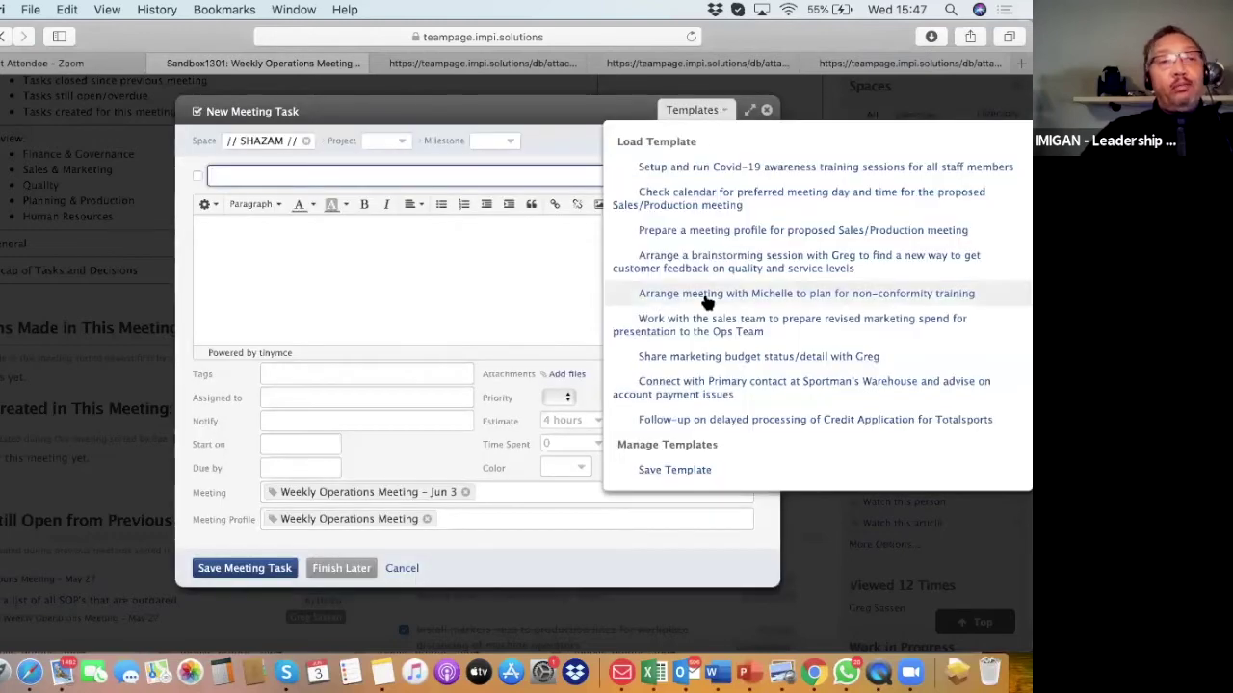
left_click(716, 420)
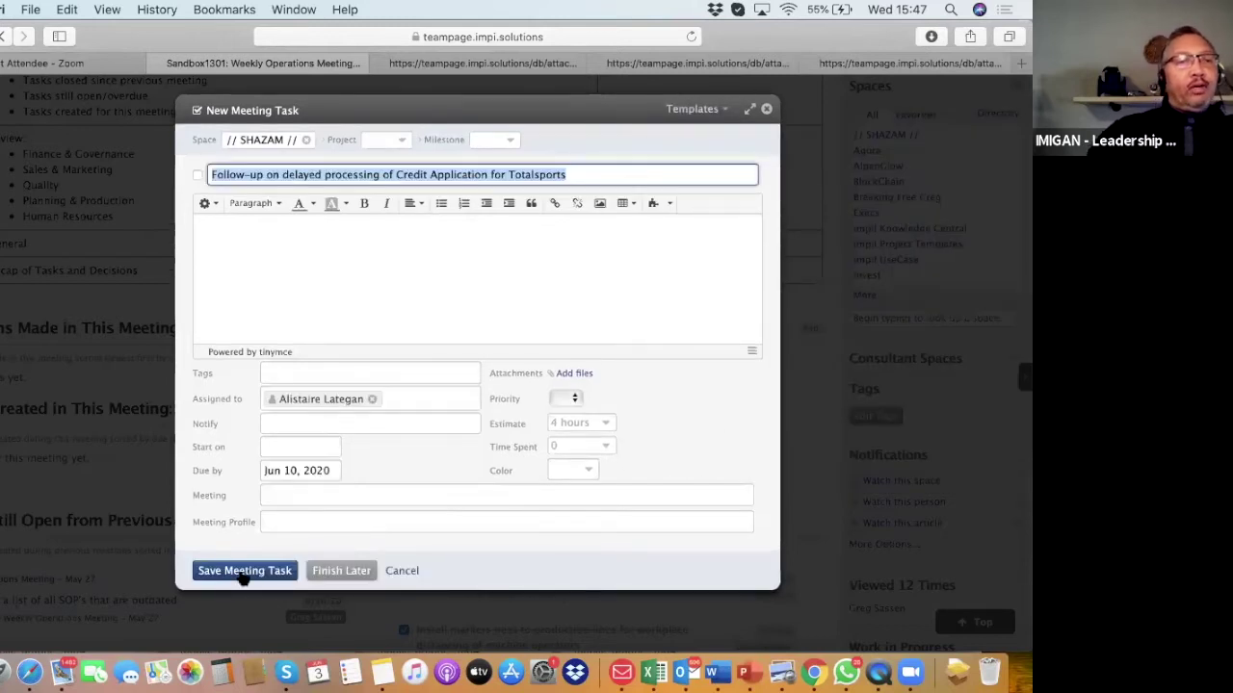
left_click(243, 570)
left_click(275, 520)
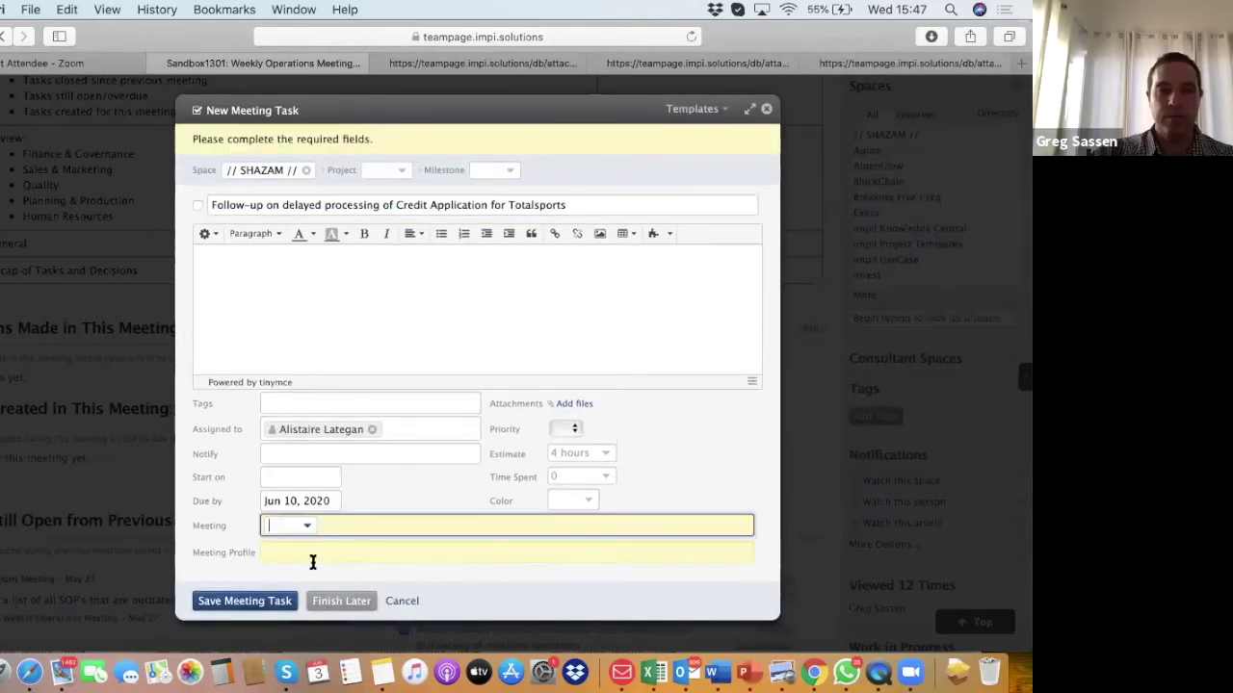
left_click(245, 598)
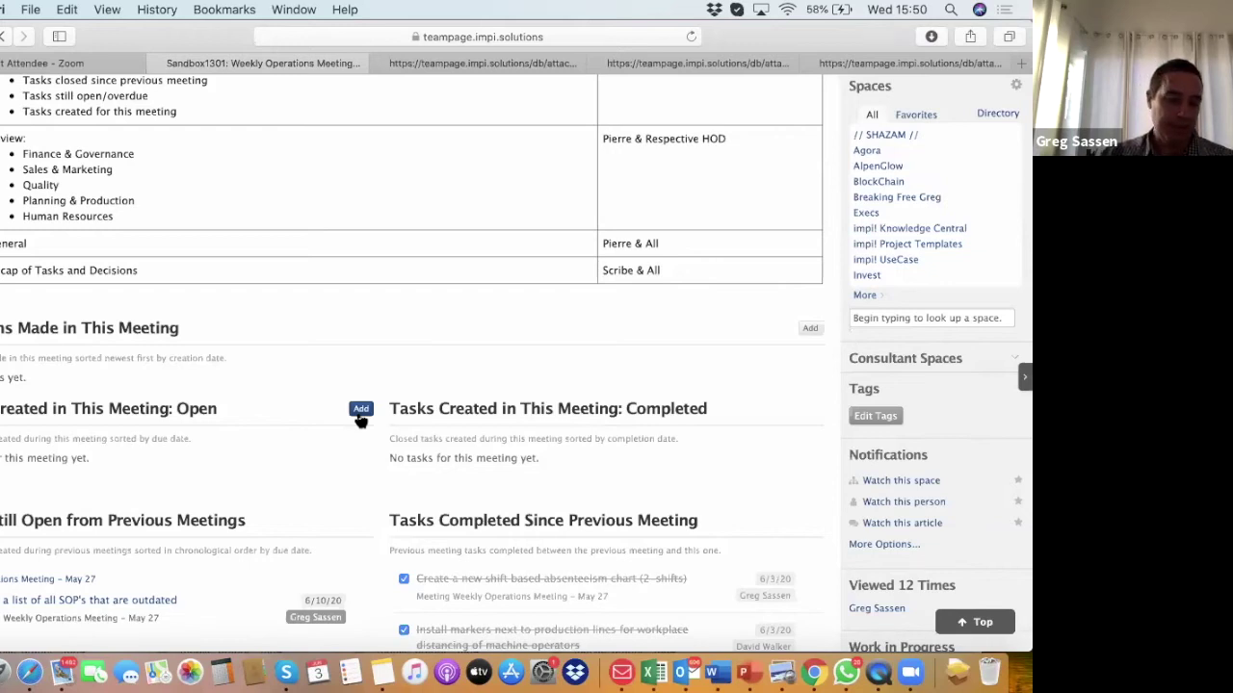
Load the weekly Sales/Production meeting template into a new meeting decision, and discard the decision
left_click(810, 329)
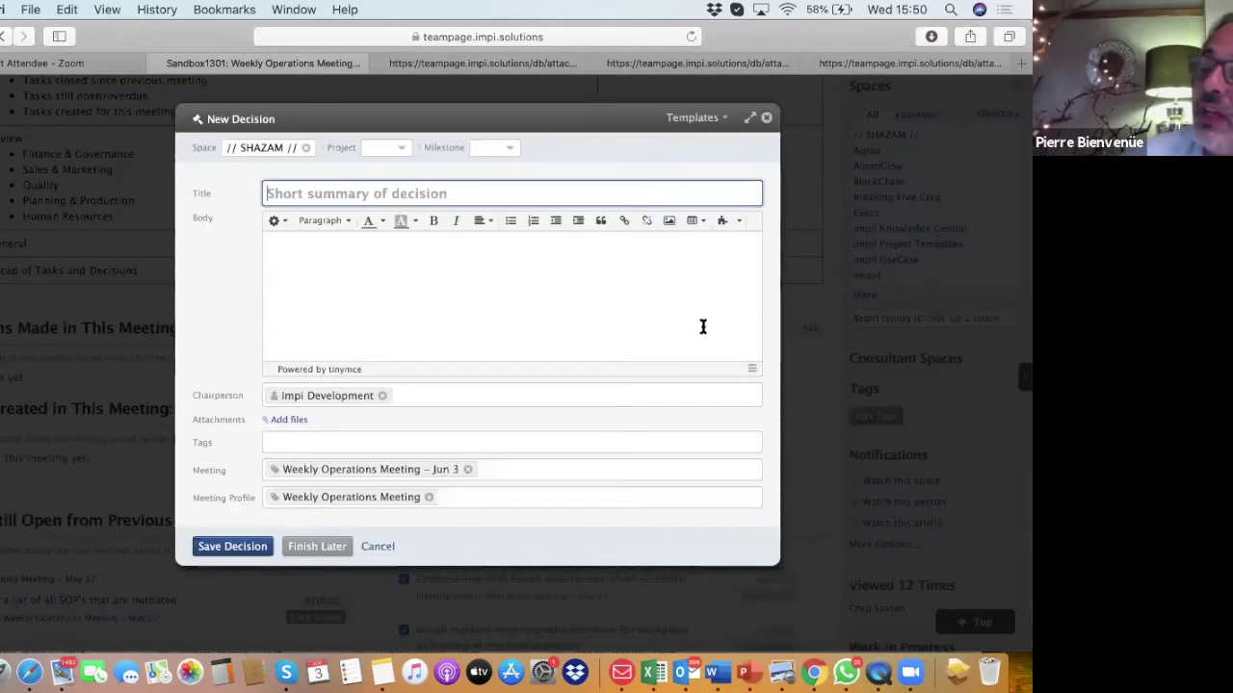
left_click(692, 119)
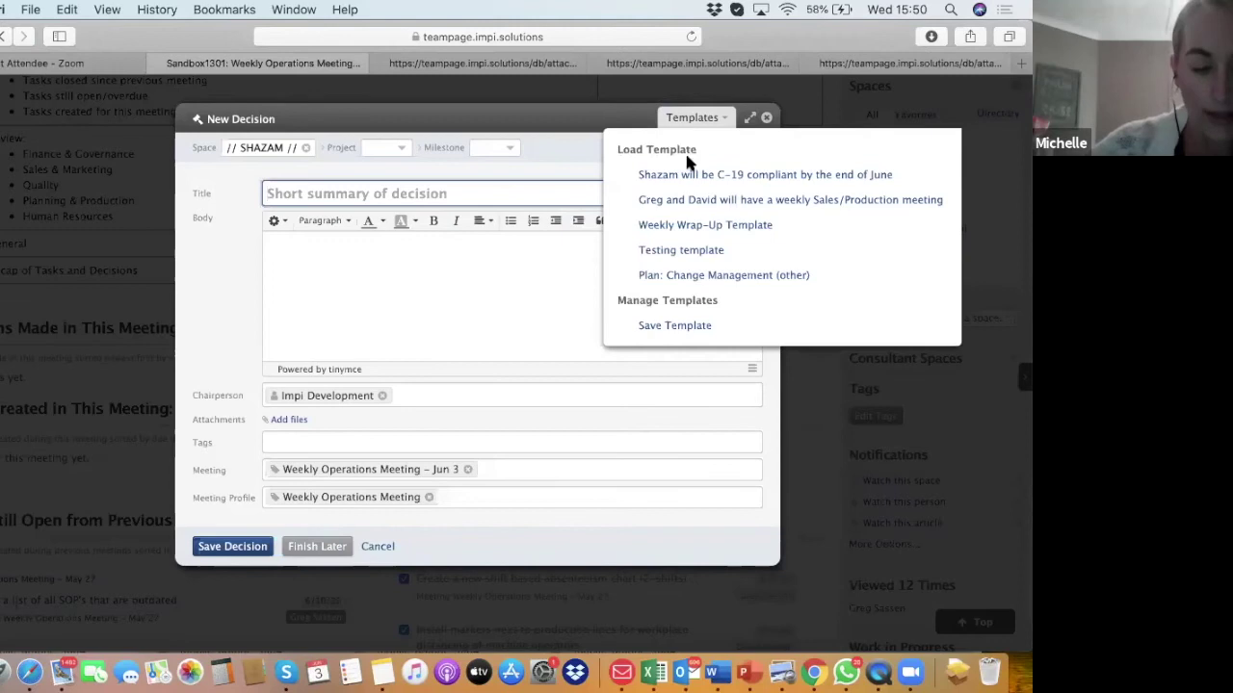
left_click(688, 201)
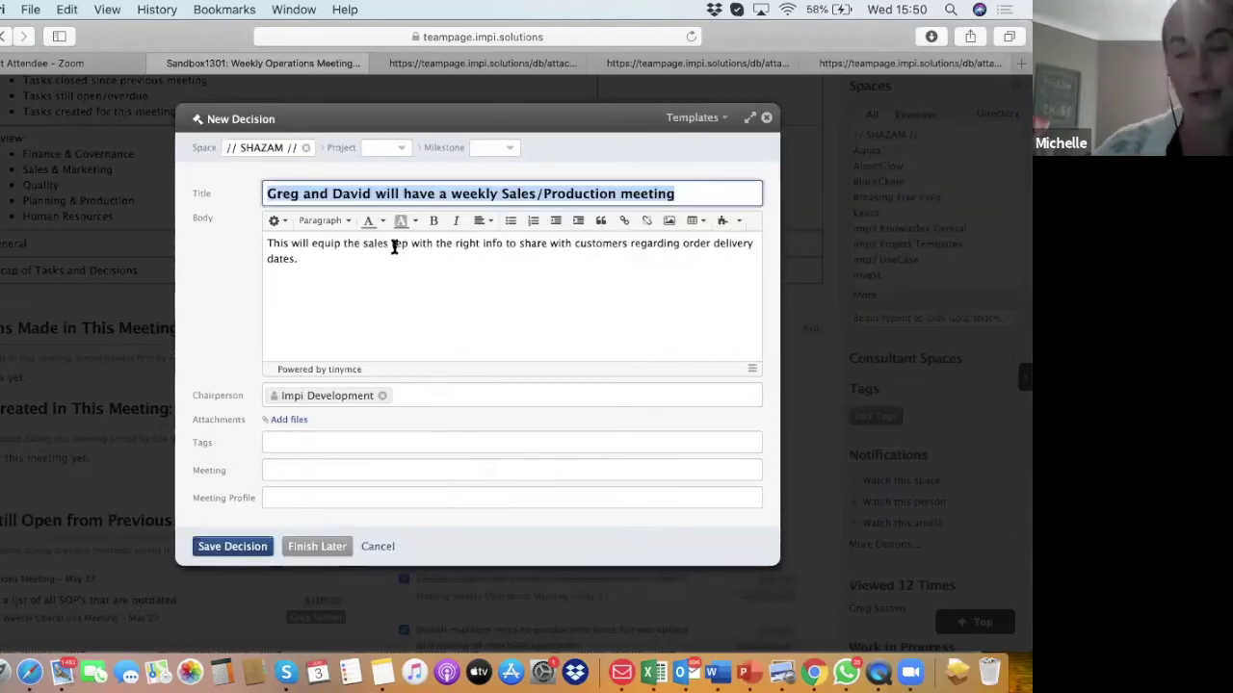
left_click(766, 118)
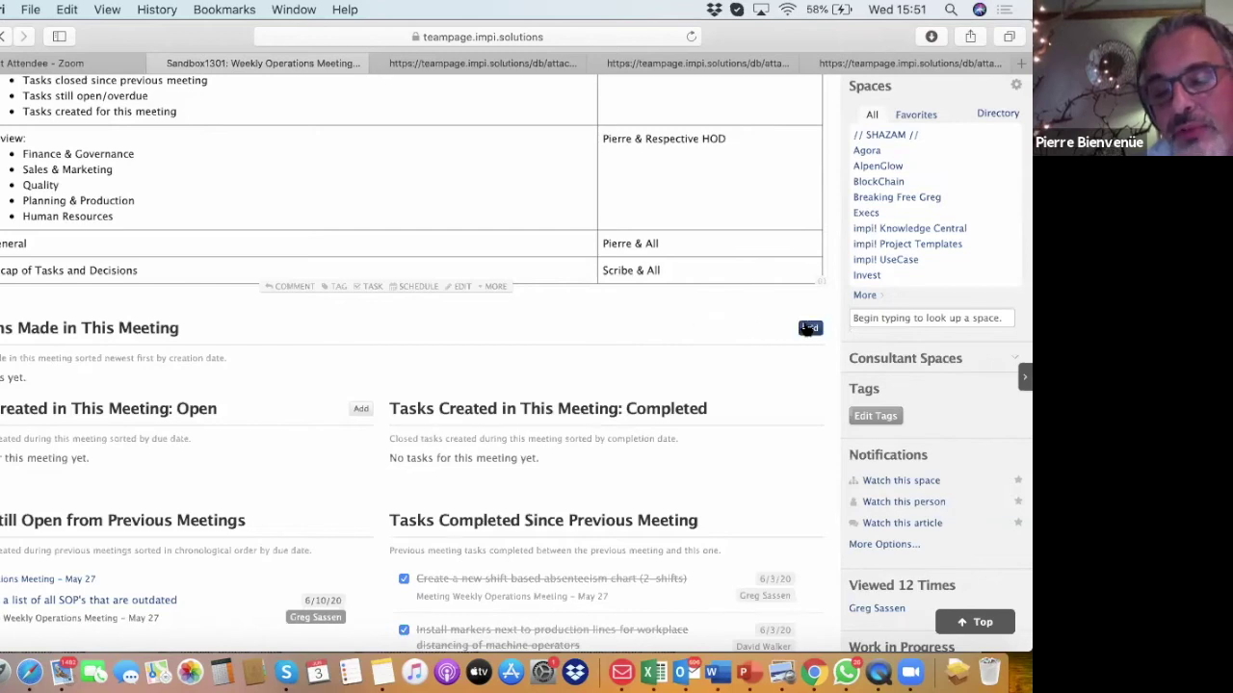
Load the template "Shazam will be C-19 compliant by the end of June" into a new decision, and cancel it
left_click(809, 328)
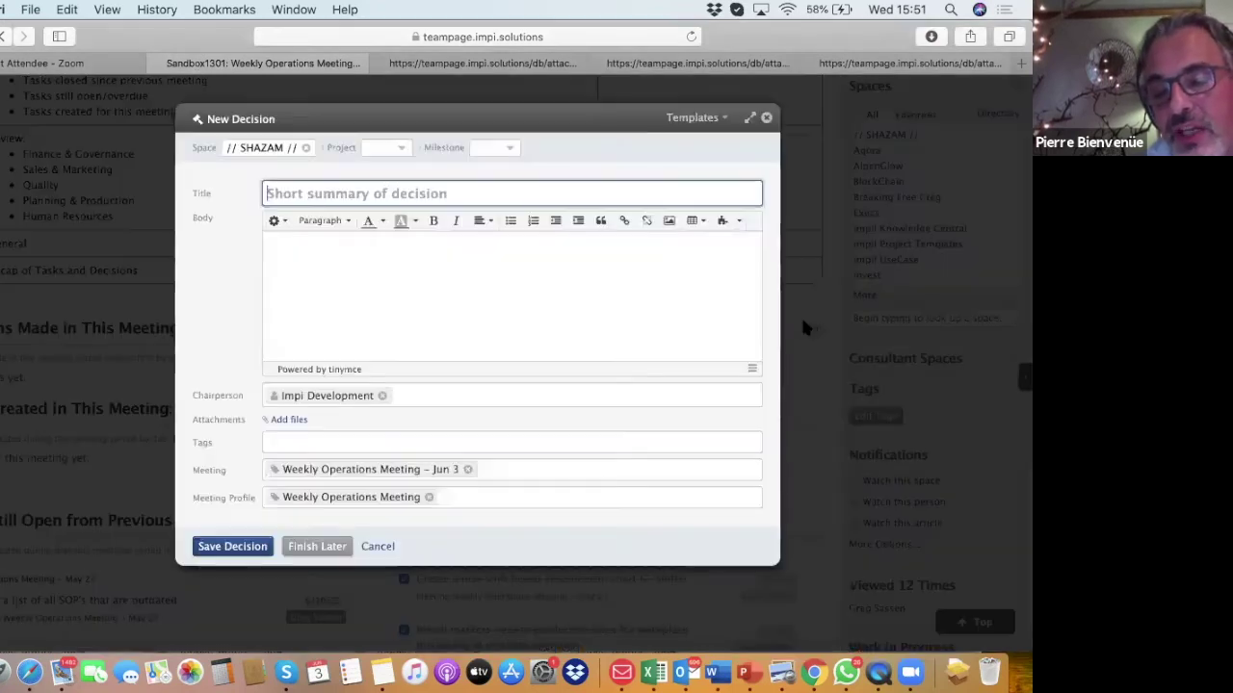
left_click(720, 119)
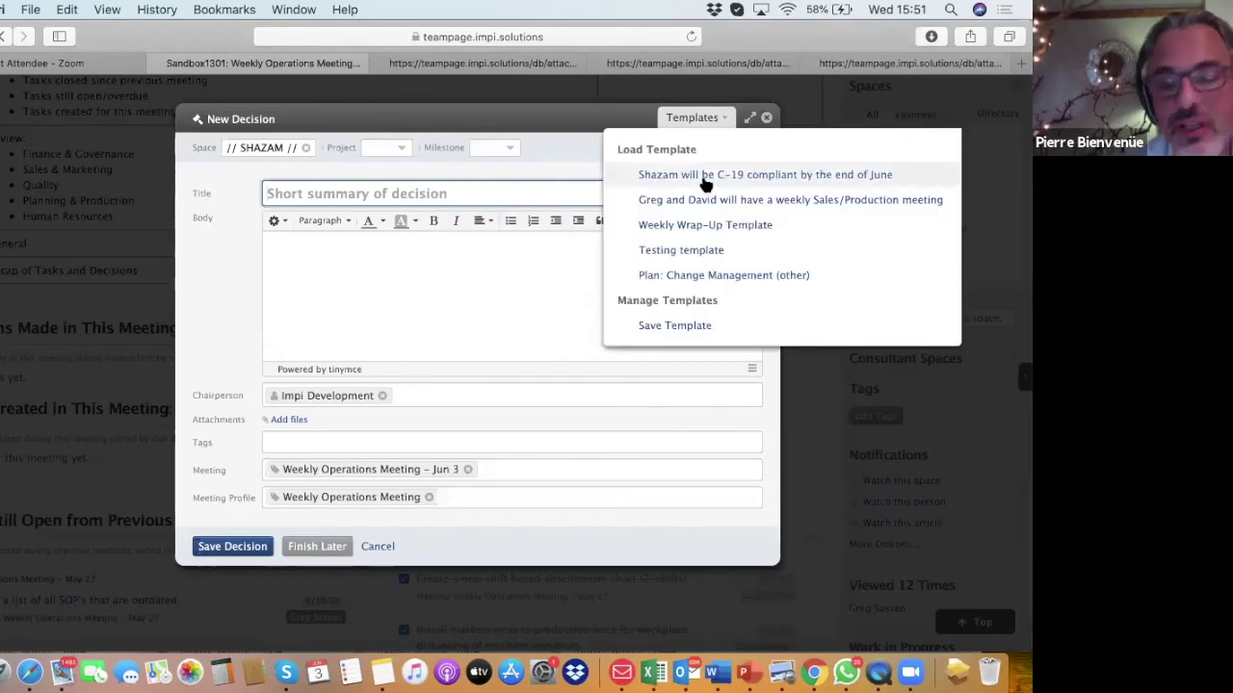
left_click(704, 178)
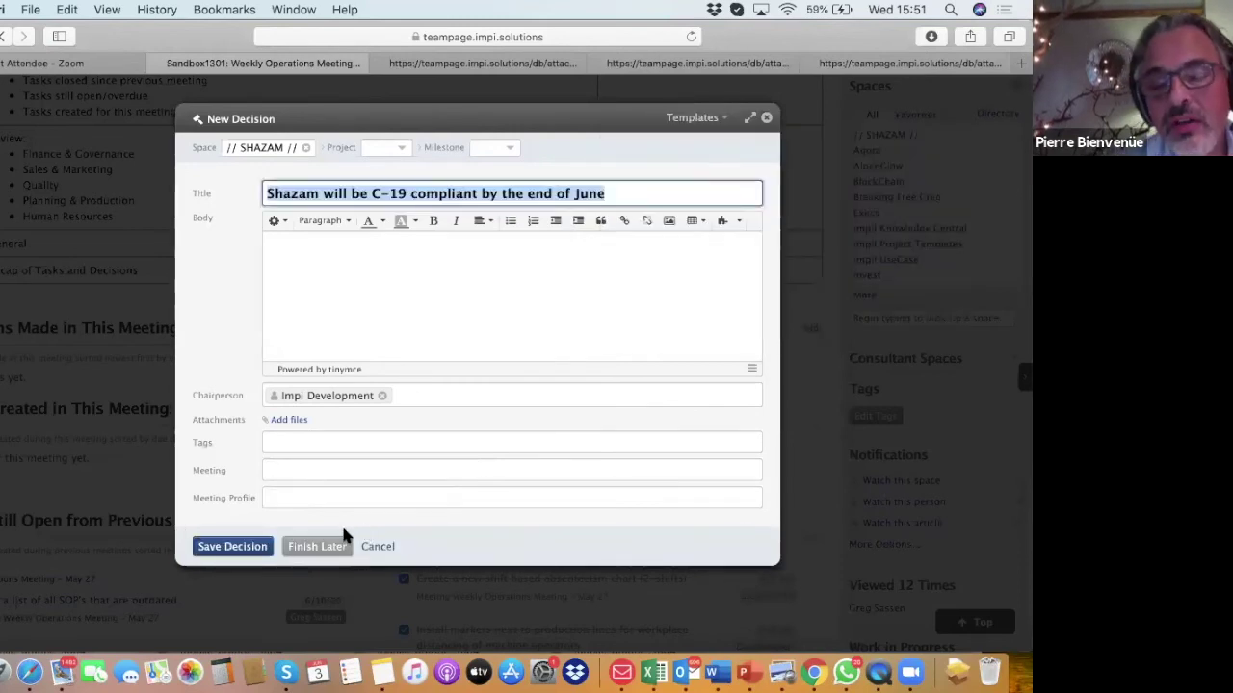
left_click(378, 547)
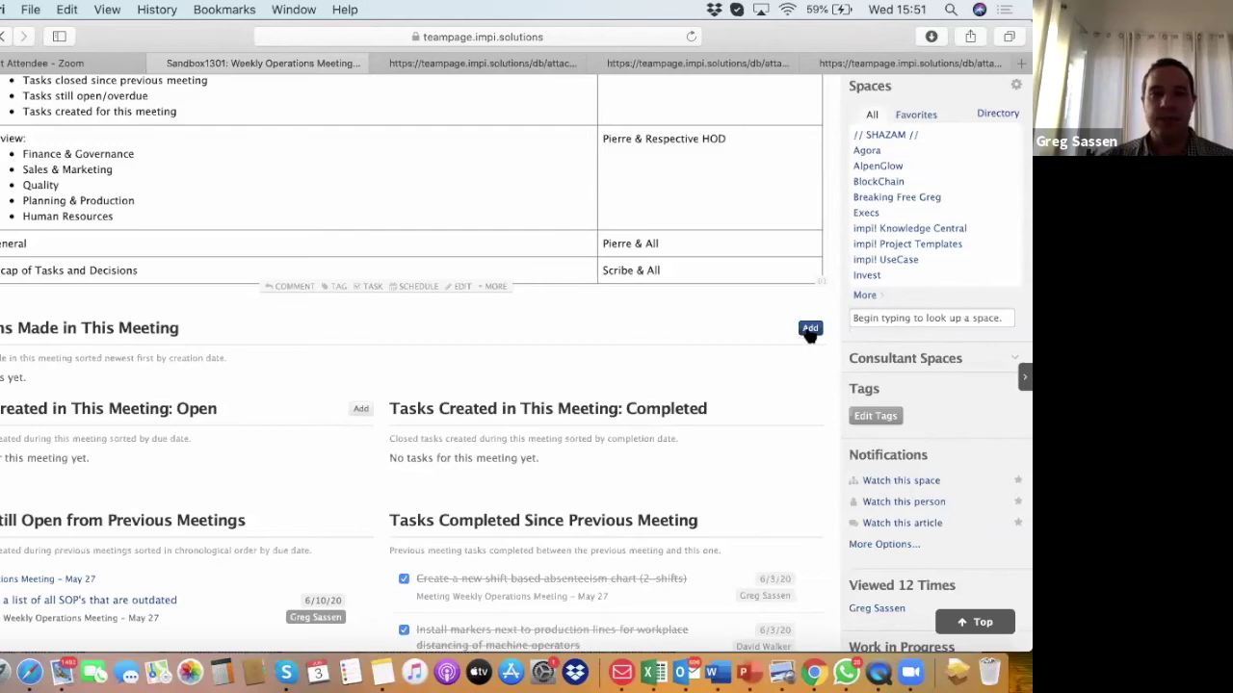
Look through the templates available for a new meeting decision, and close the form without saving
left_click(810, 330)
left_click(702, 121)
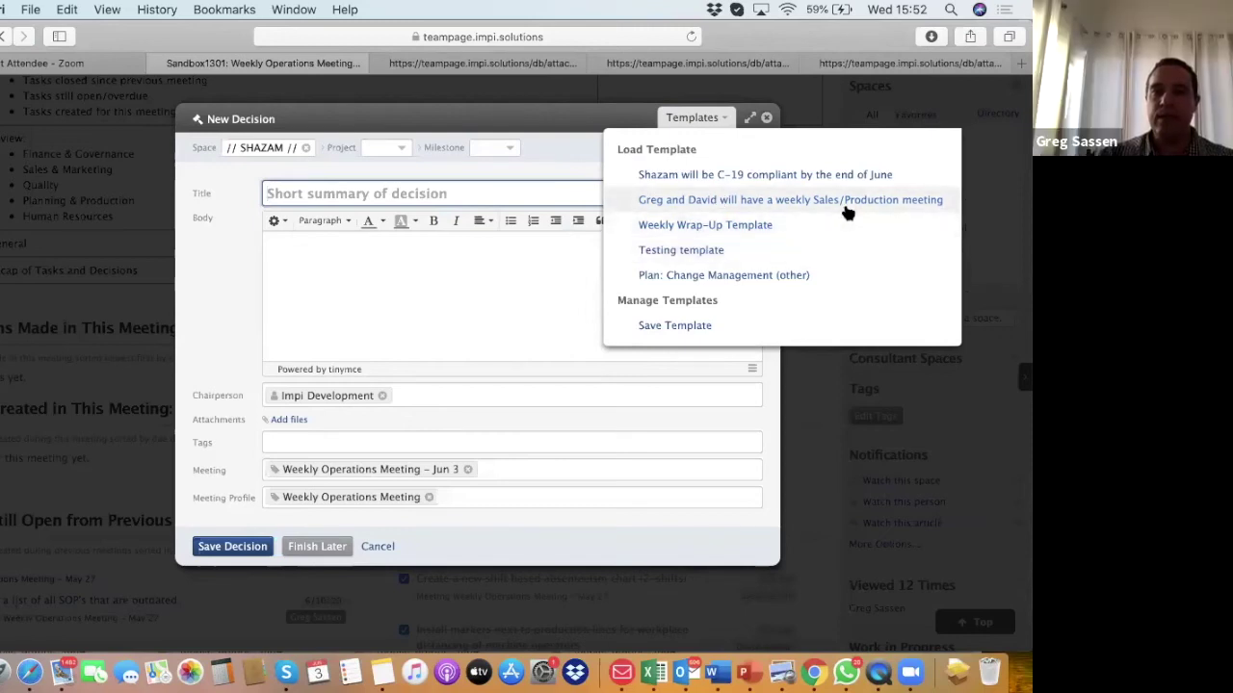
left_click(766, 117)
Look through the templates available for a new open meeting task, and close the form without saving
scroll(289, 226, "up", 10)
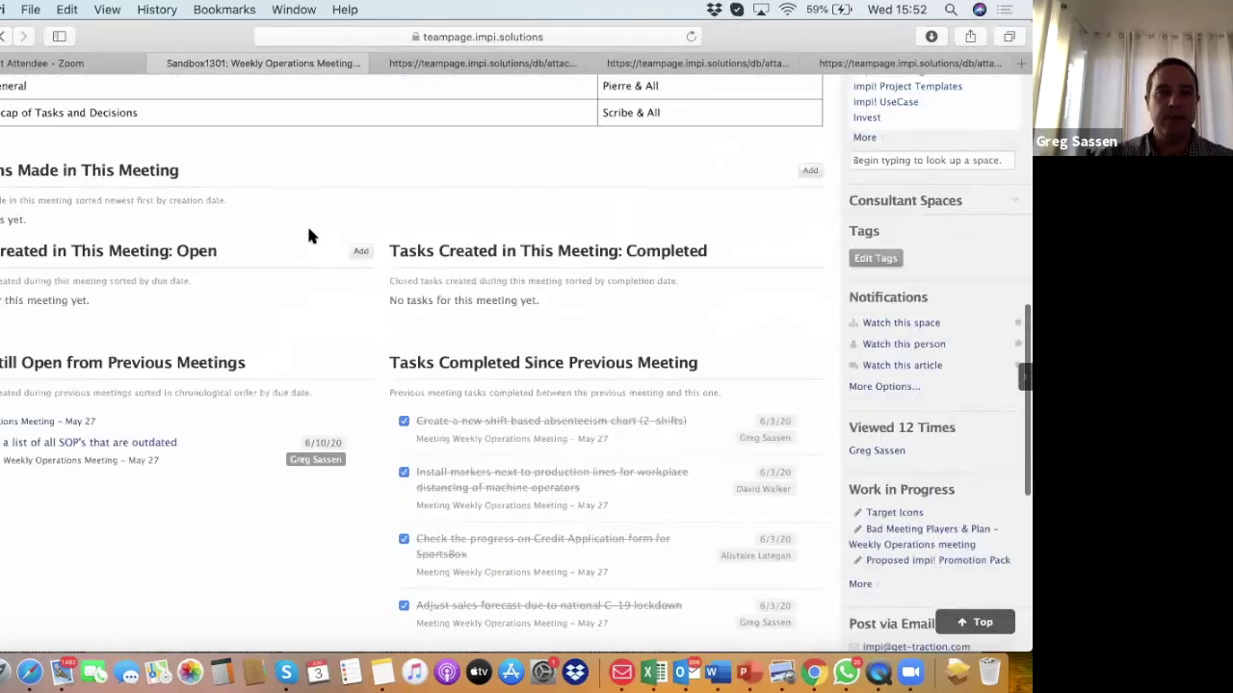
left_click(359, 250)
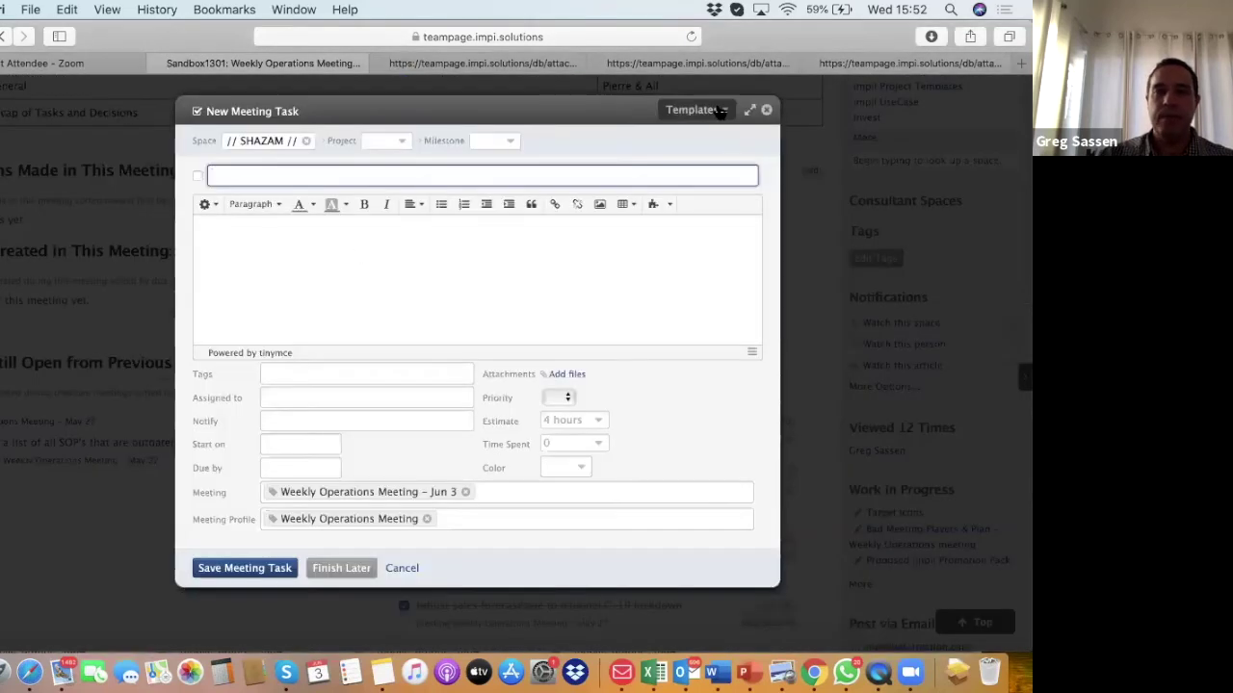
left_click(718, 111)
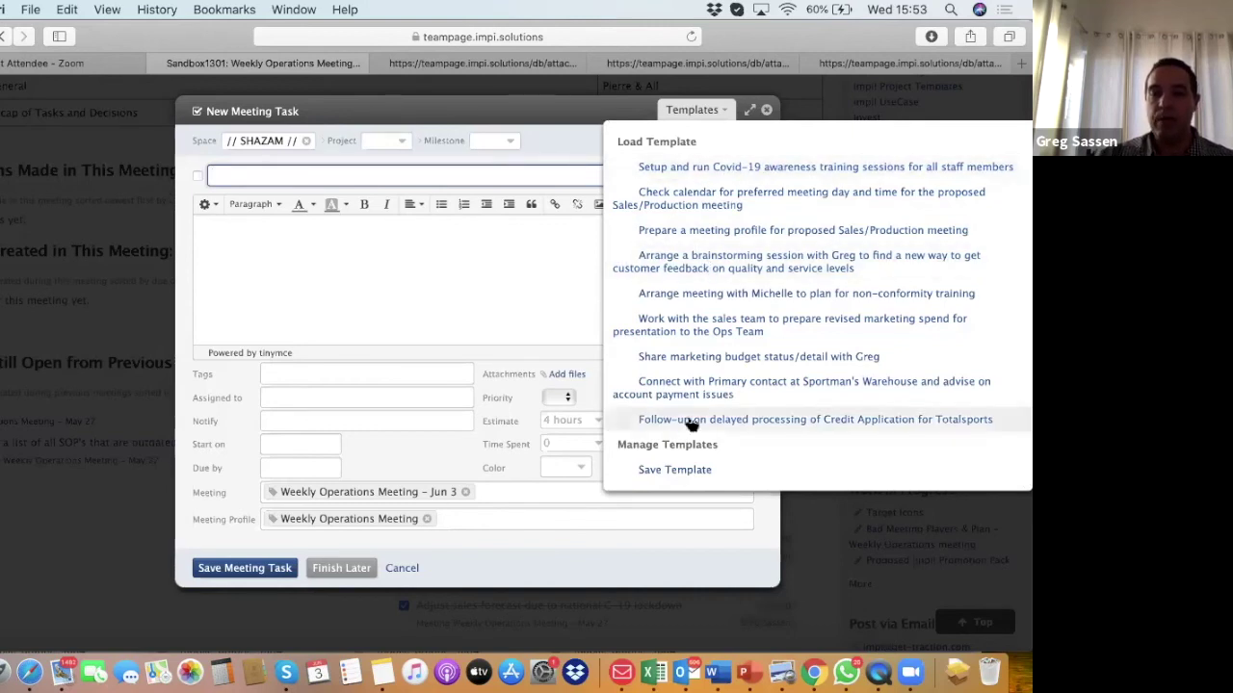
left_click(619, 120)
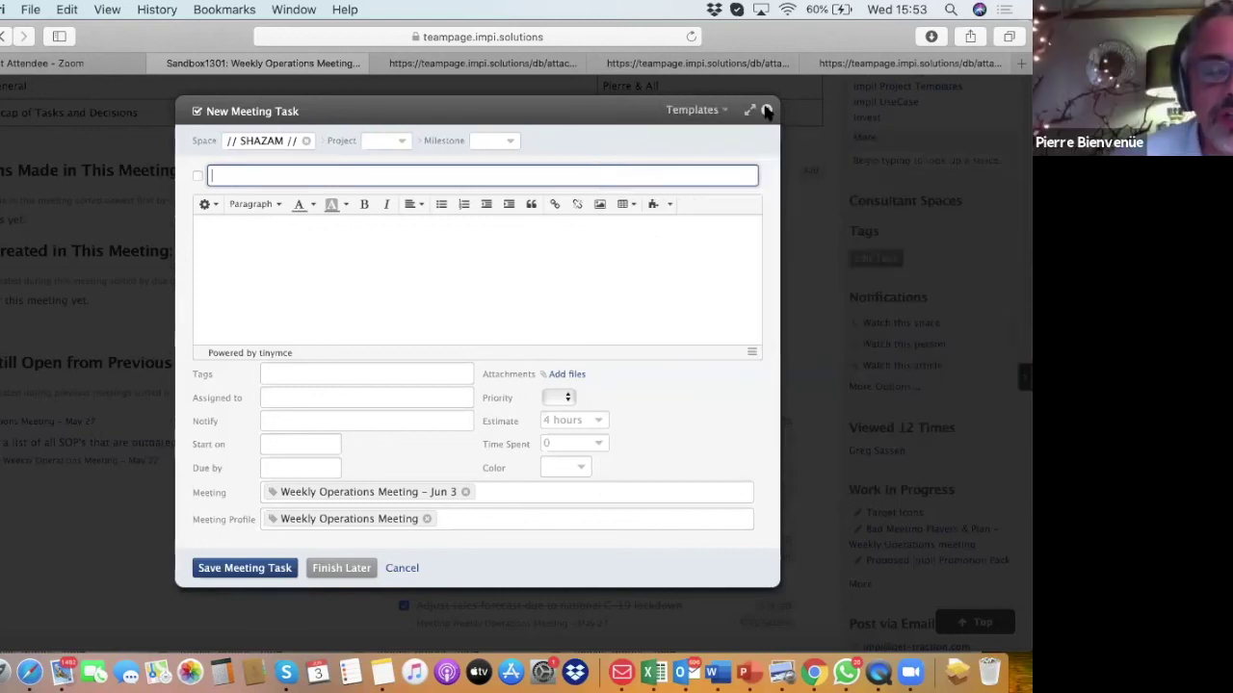
left_click(766, 111)
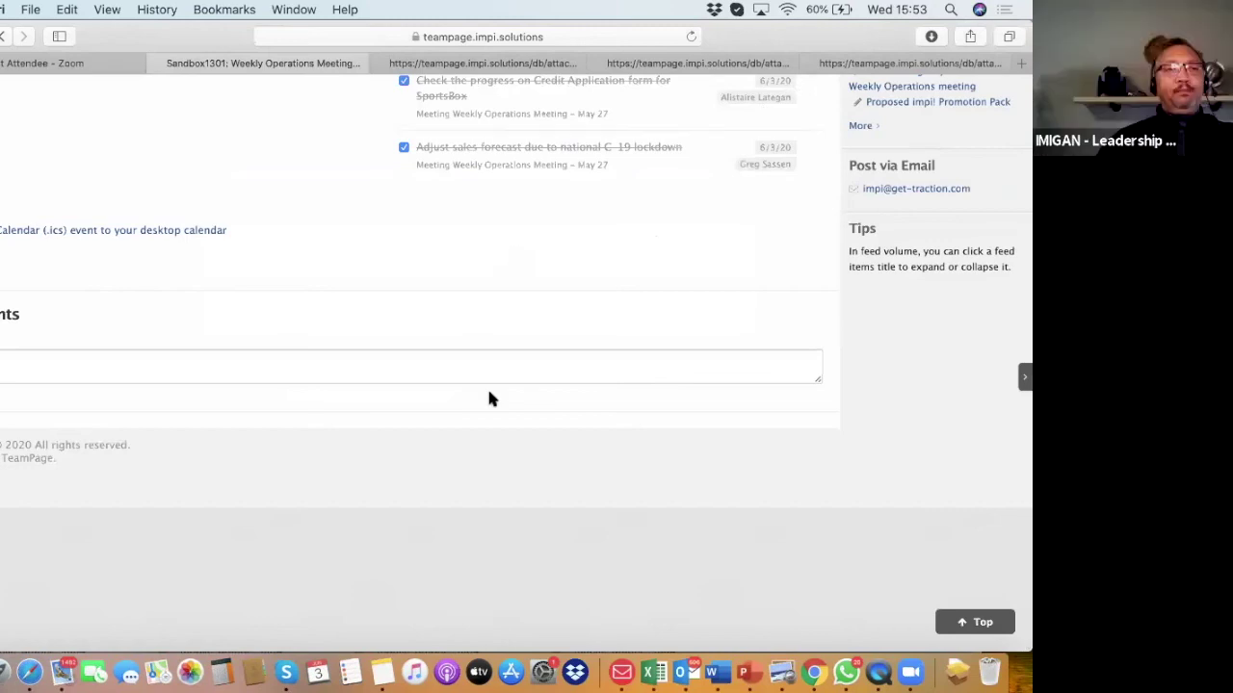